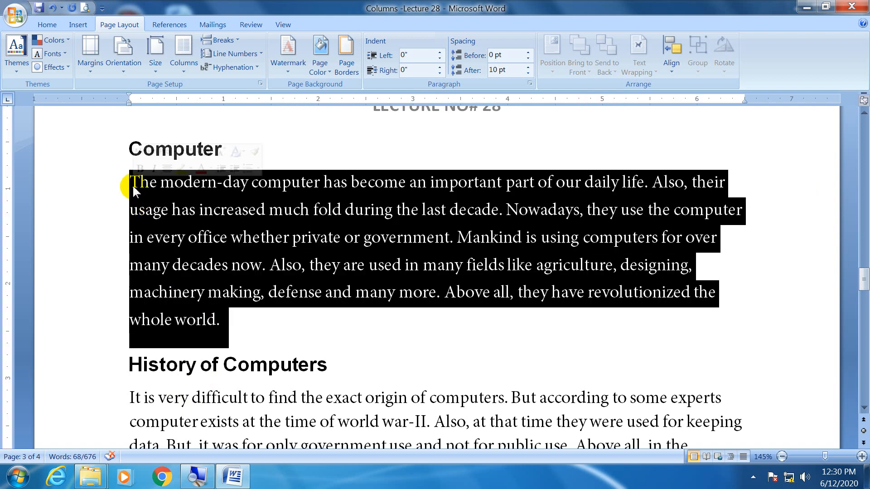
Apply the Left two-column preset to the paragraph under the Computer heading and highlight each column in turn.
left_click(183, 70)
left_click(205, 184)
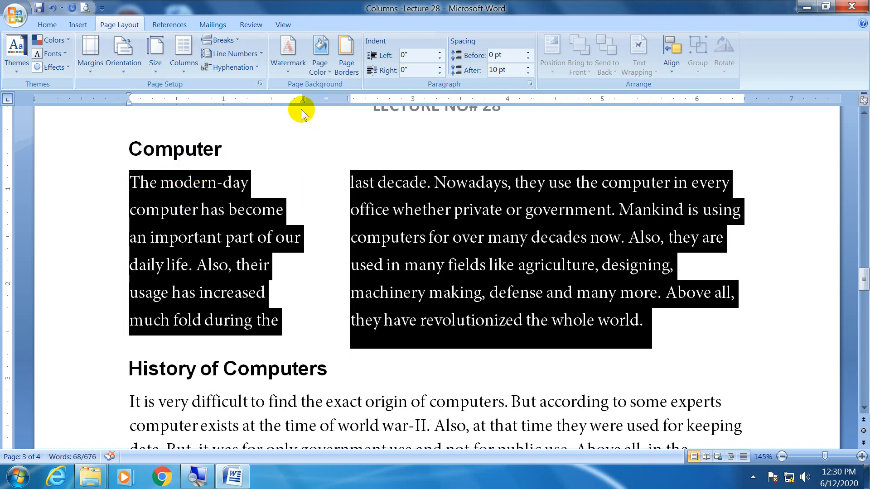
left_click_drag(285, 324, 124, 188)
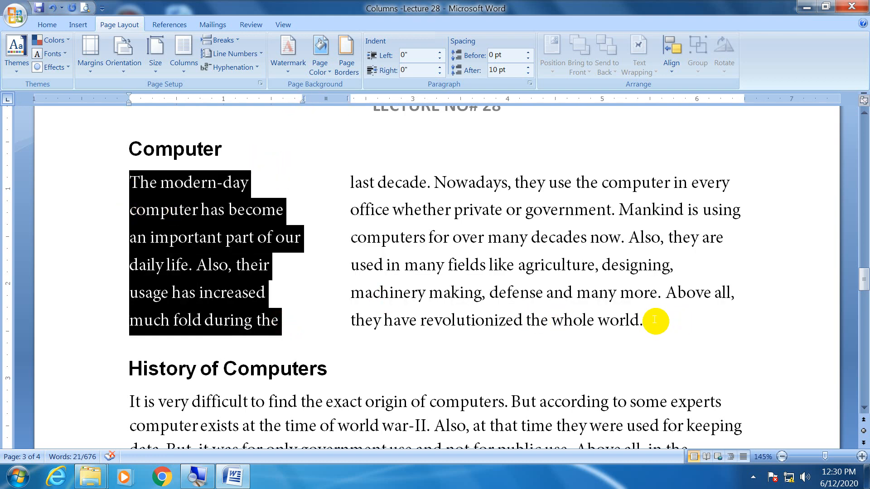
left_click_drag(656, 321, 368, 186)
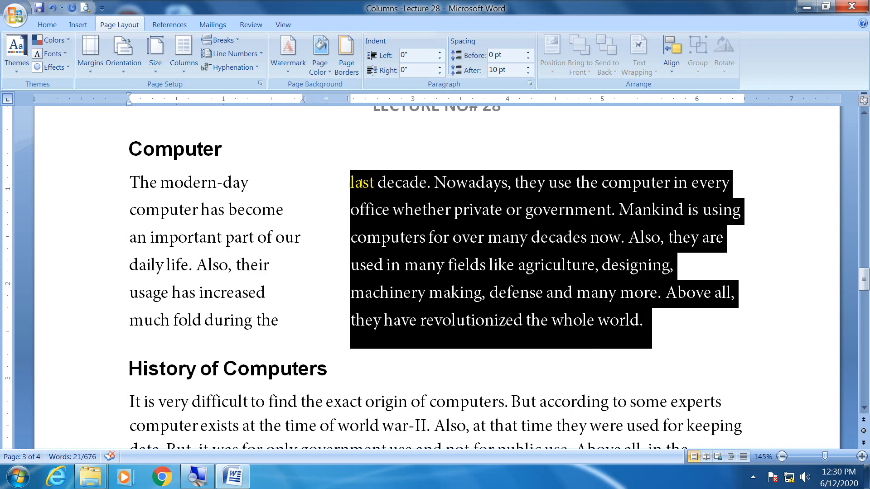
Apply the Right two-column preset to the paragraph under the History of Computers heading.
scroll(404, 283, "down", 3)
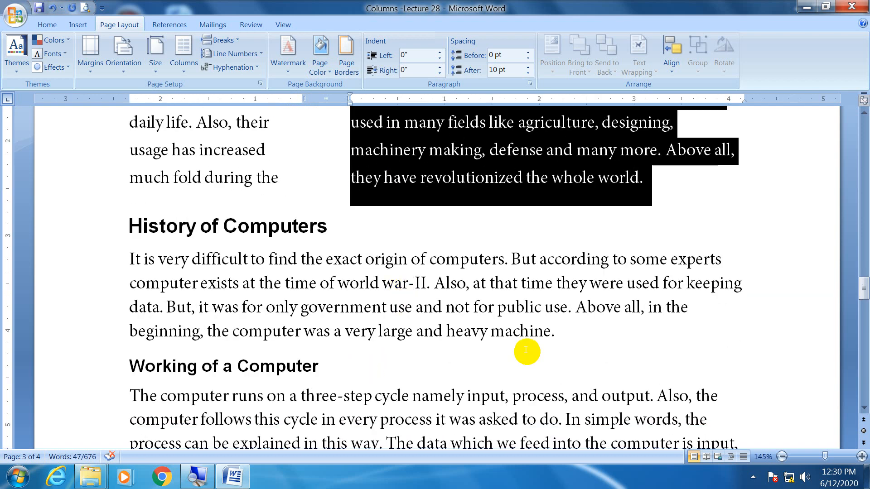
left_click_drag(565, 333, 104, 263)
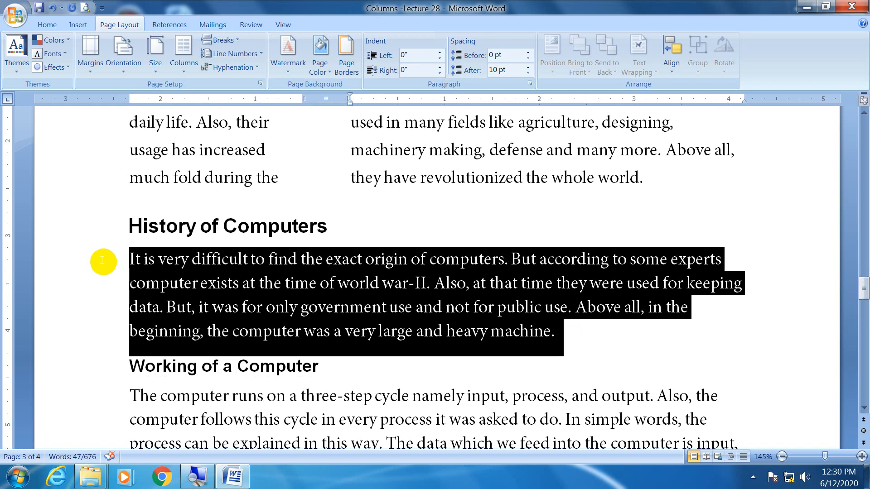
left_click(186, 76)
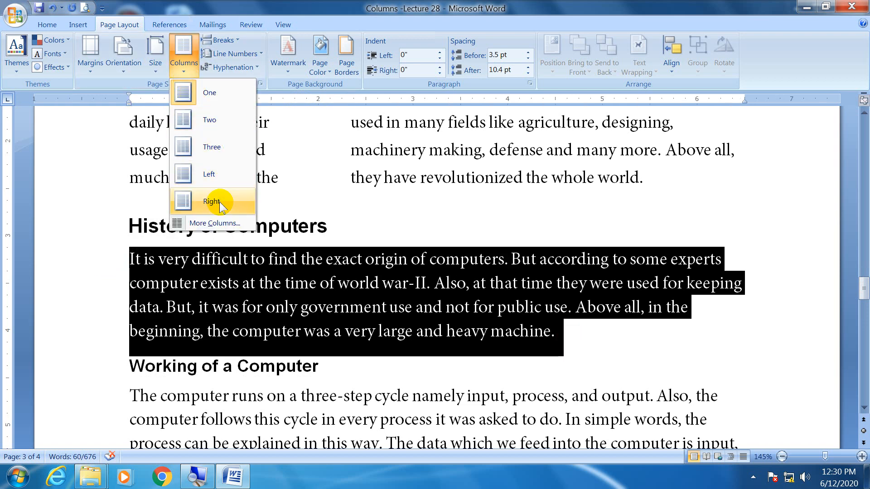
left_click(220, 207)
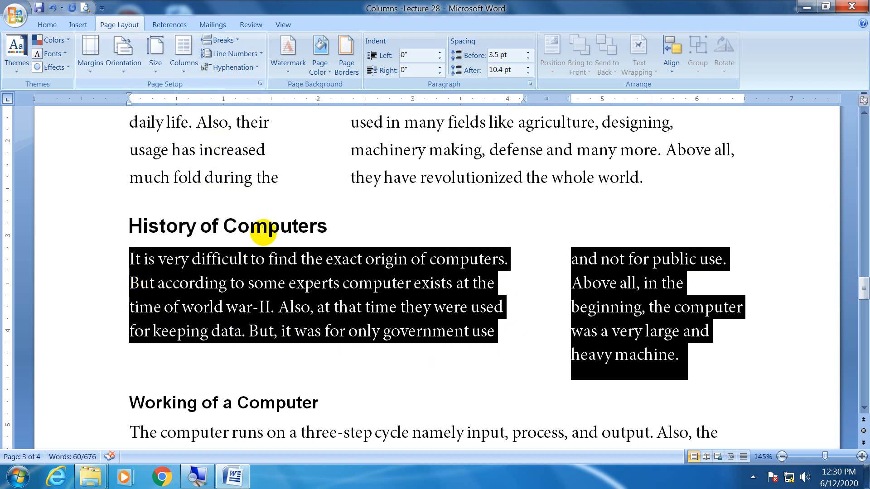
left_click(757, 355)
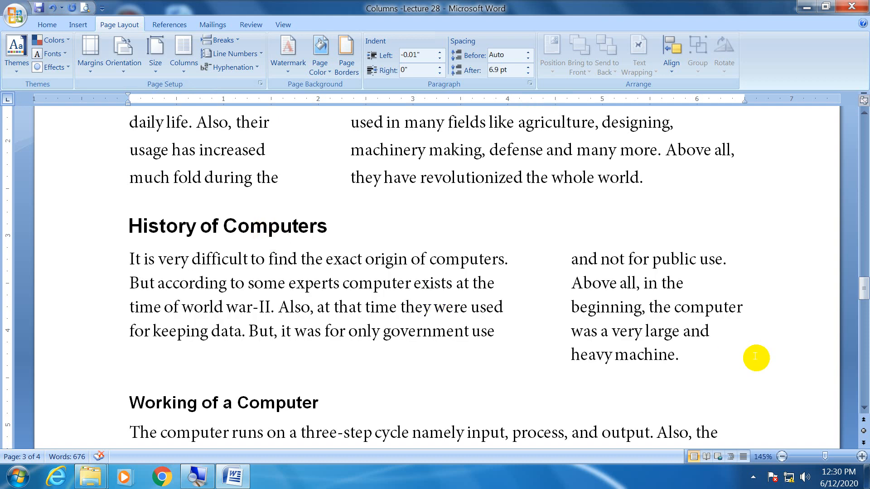
Return the Computer and History of Computers paragraphs to a single-column layout.
left_click_drag(722, 355, 132, 321)
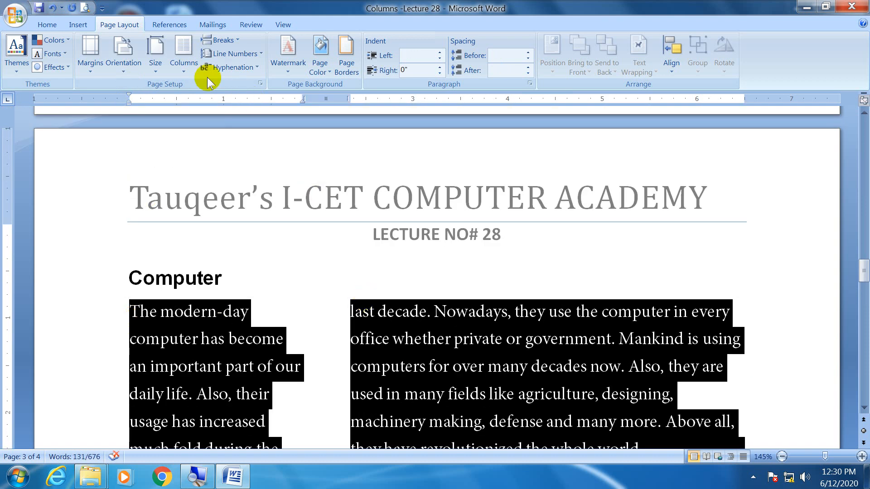
left_click(182, 72)
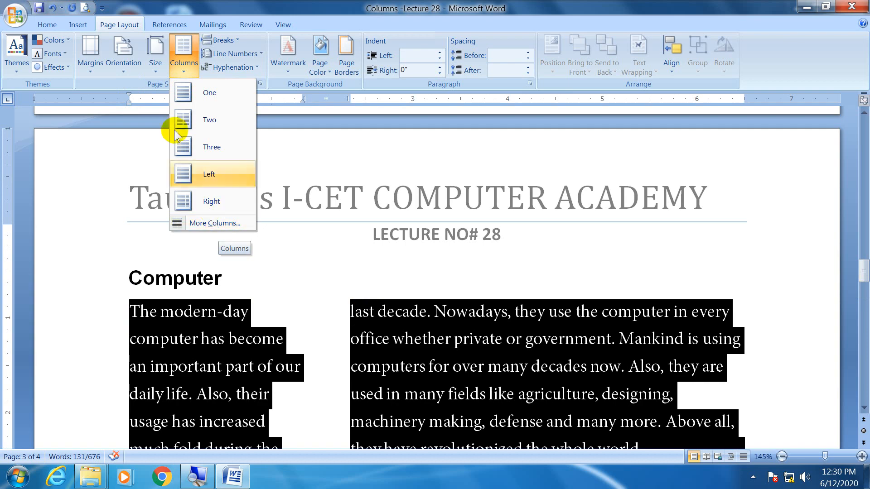
left_click(178, 92)
left_click(315, 288)
scroll(315, 287, "down", 5)
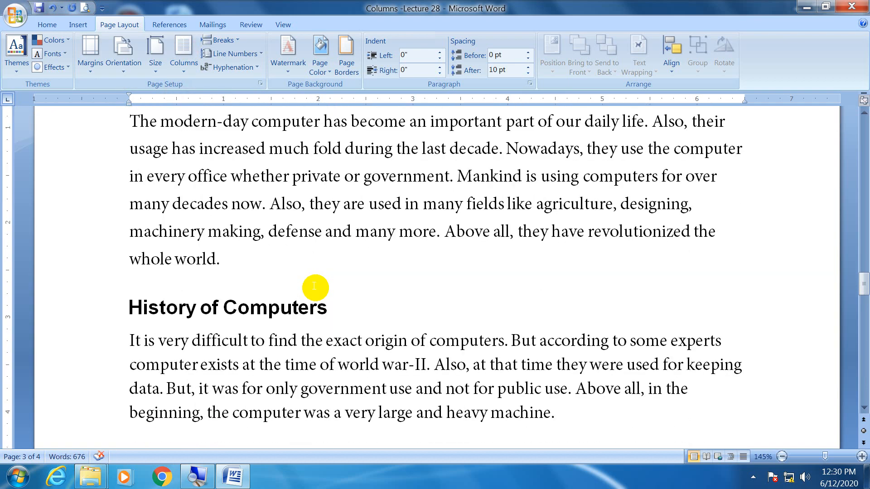
scroll(314, 287, "up", 3)
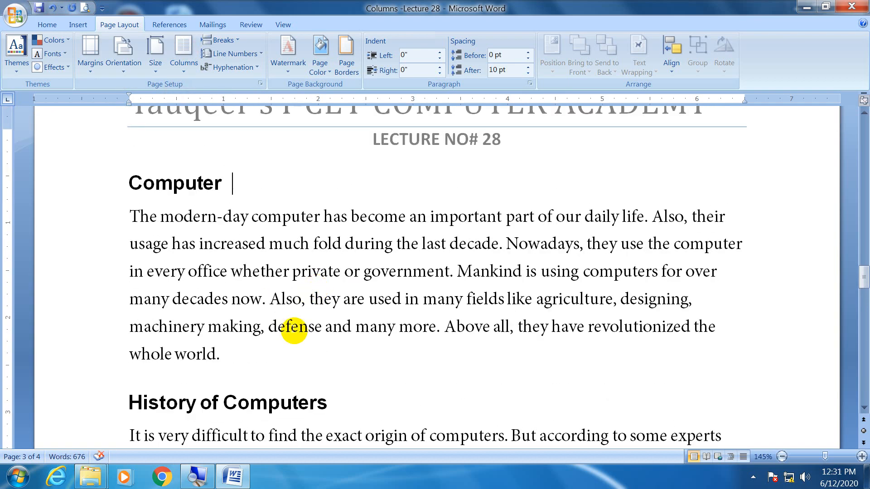
left_click(285, 327)
scroll(286, 339, "down", 4)
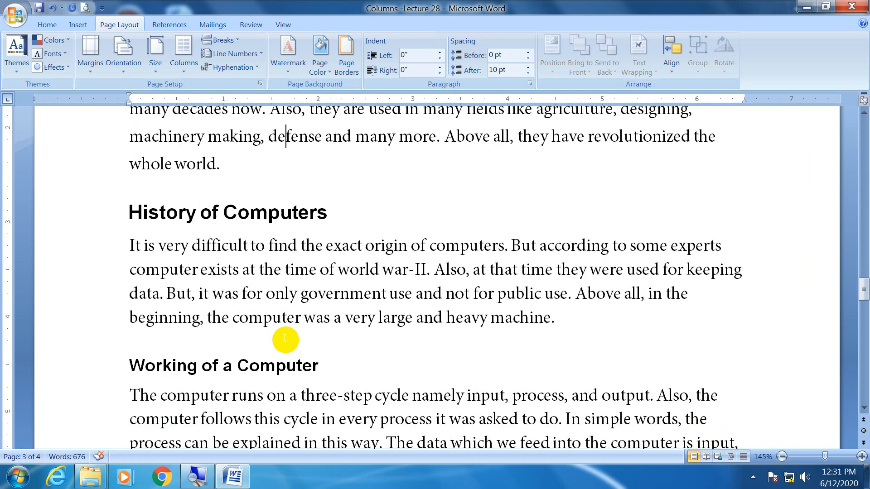
Lay out the History of Computers and Working of a Computer sections, including their headings, in two equal columns.
scroll(285, 339, "down", 3)
scroll(284, 339, "up", 2)
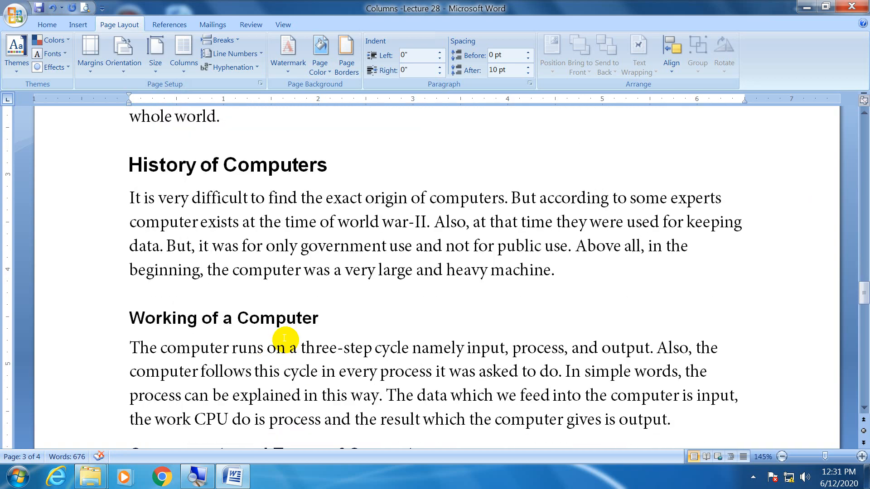
scroll(281, 230, "up", 2)
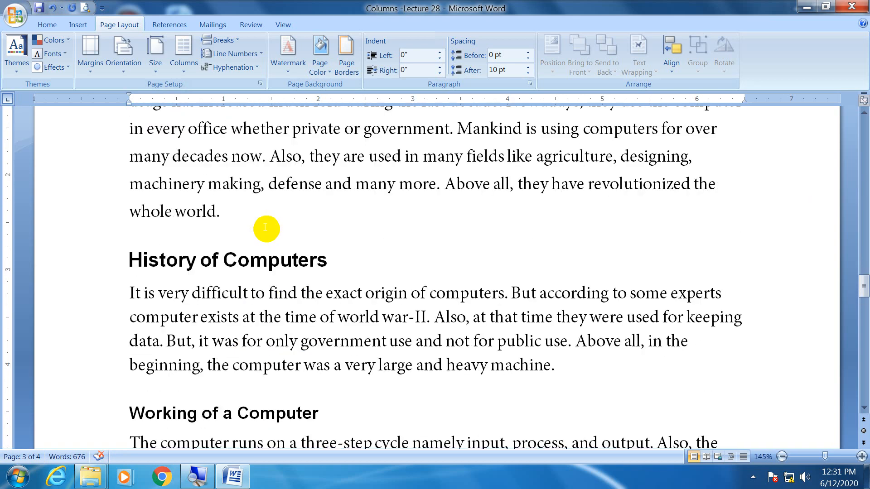
scroll(286, 222, "down", 3)
scroll(743, 397, "up", 1)
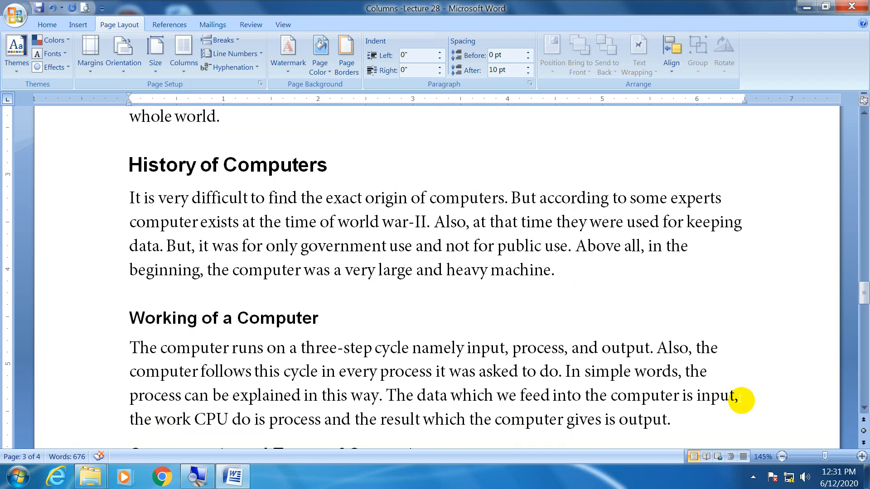
left_click_drag(685, 423, 211, 194)
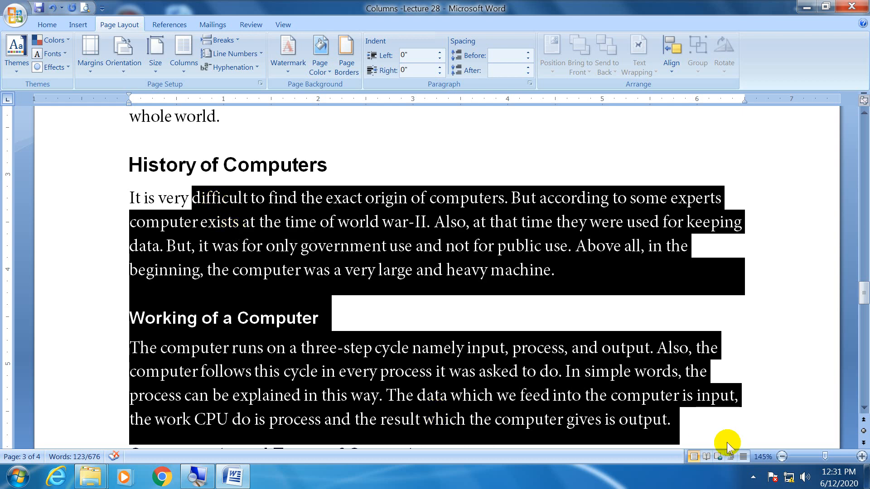
left_click(678, 419)
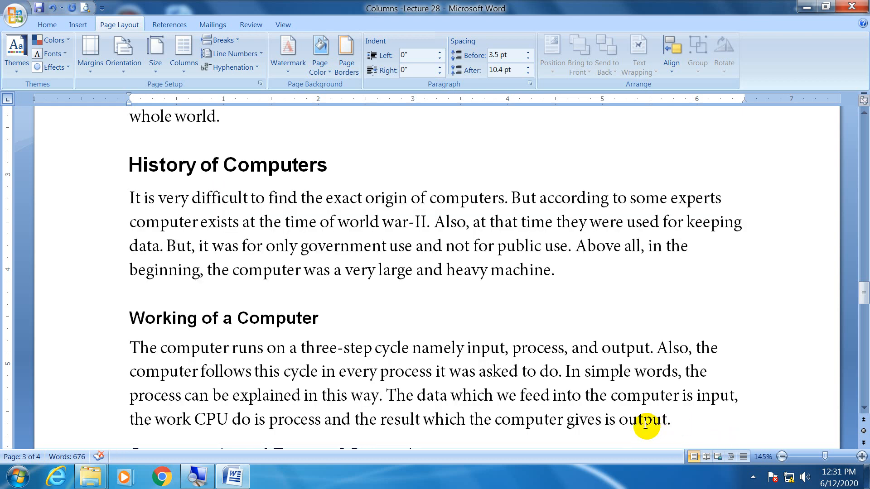
left_click_drag(670, 420, 121, 235)
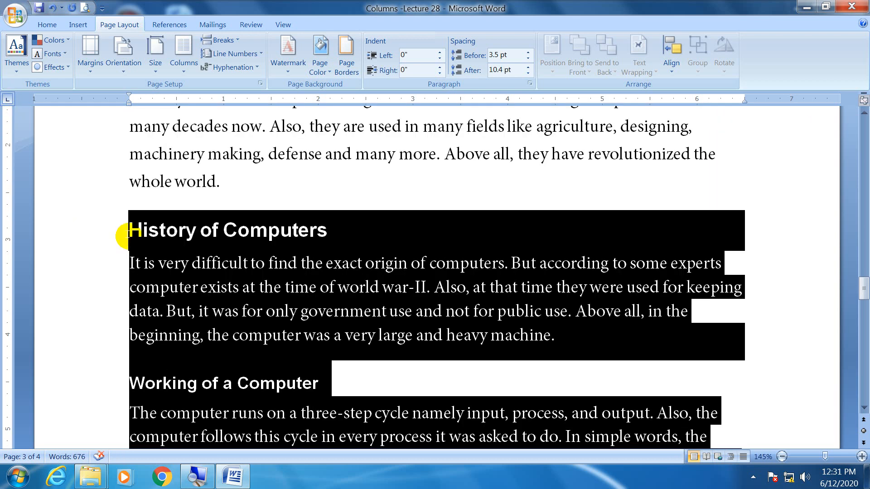
left_click(183, 54)
left_click(194, 122)
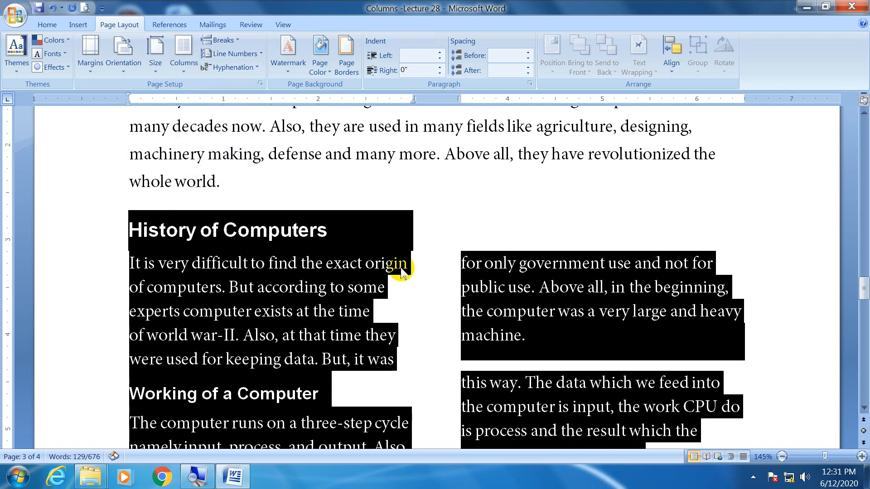
scroll(401, 268, "down", 3)
scroll(401, 268, "up", 1)
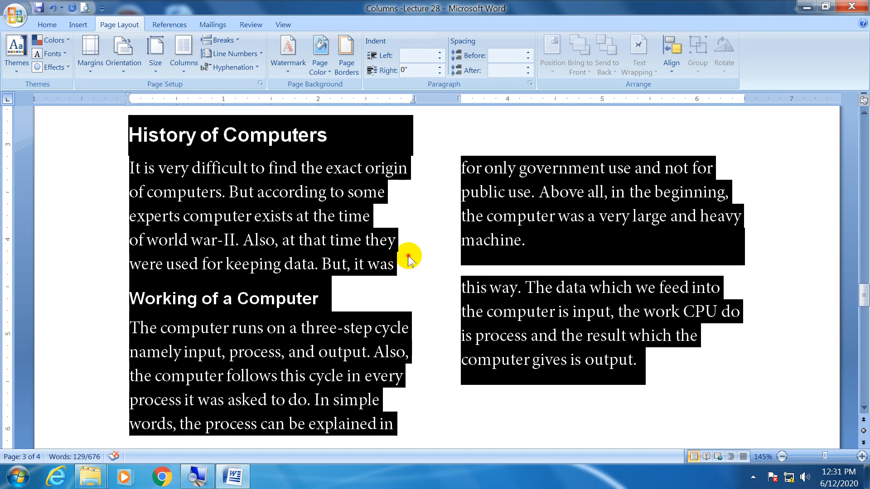
left_click(407, 260)
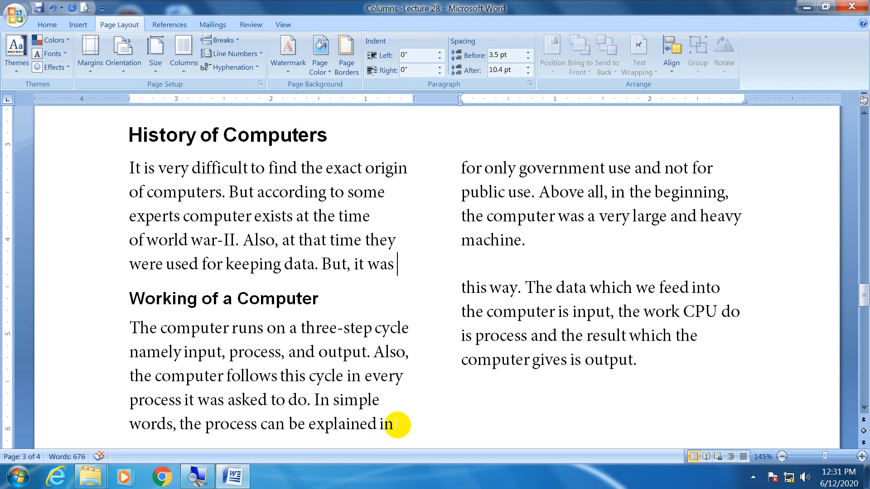
Narrow the History of Computers columns by moving the first column's right margin on the ruler, and undo the last adjustments.
left_click_drag(396, 424, 135, 119)
left_click(430, 169)
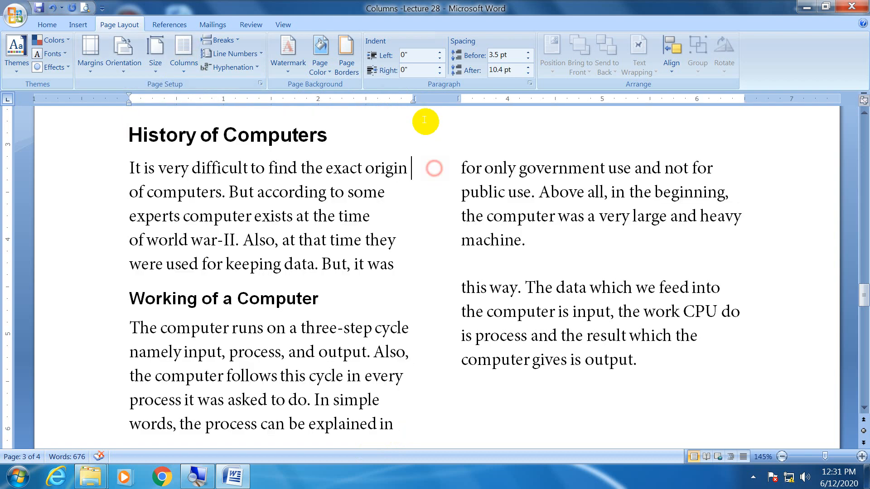
left_click_drag(411, 97, 384, 101)
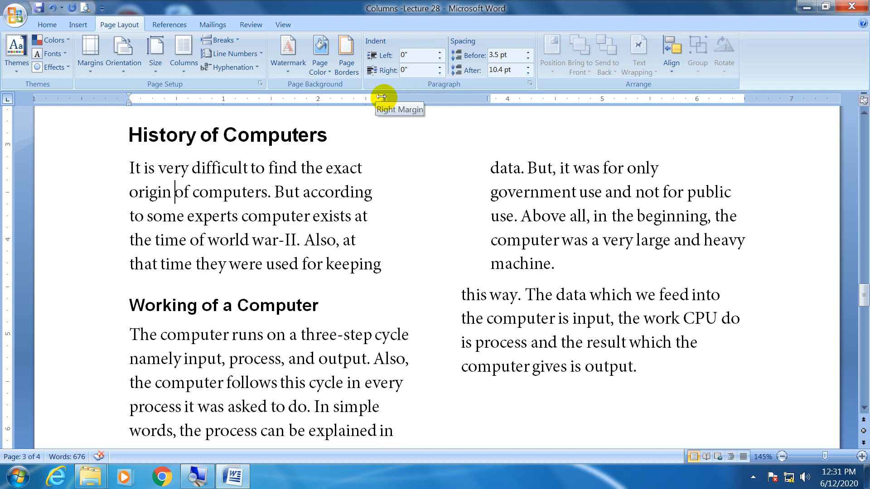
left_click_drag(381, 97, 366, 97)
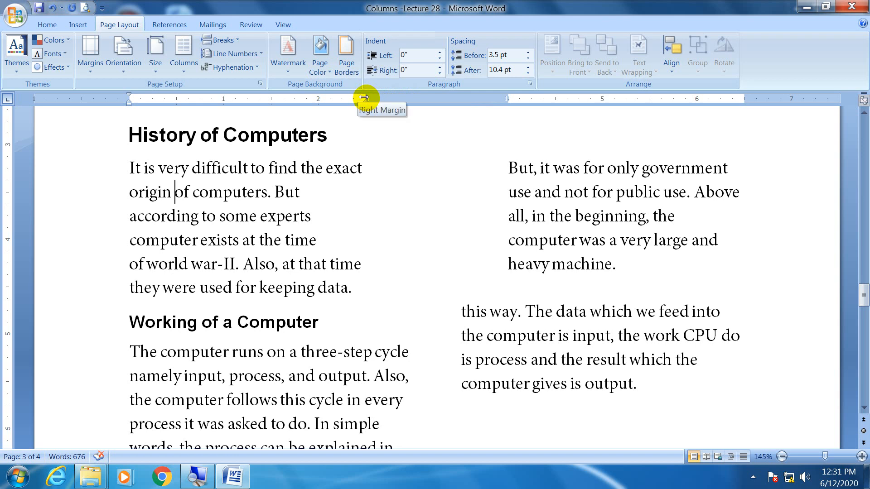
key("ctrl+z")
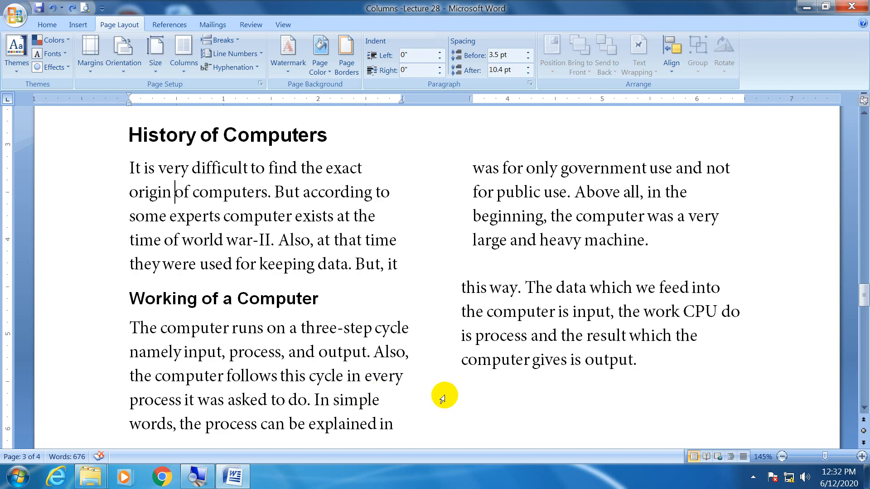
Select the History of Computers and Working of a Computer sections and open their custom column settings.
left_click_drag(394, 428, 69, 136)
left_click(521, 396)
scroll(550, 340, "down", 2)
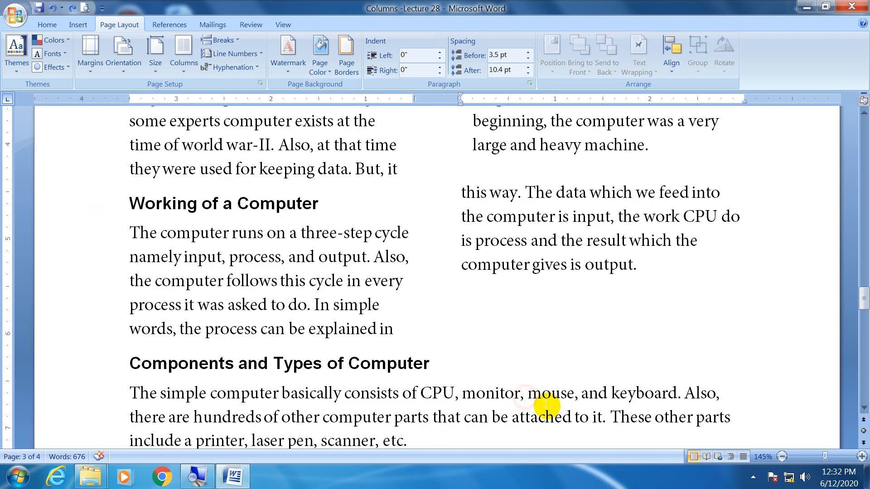
scroll(543, 399, "up", 1)
left_click_drag(679, 309, 136, 166)
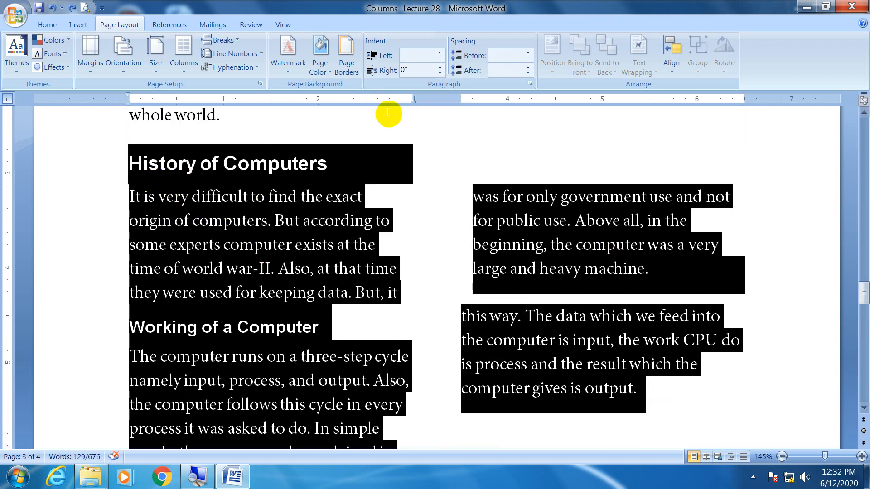
left_click(185, 63)
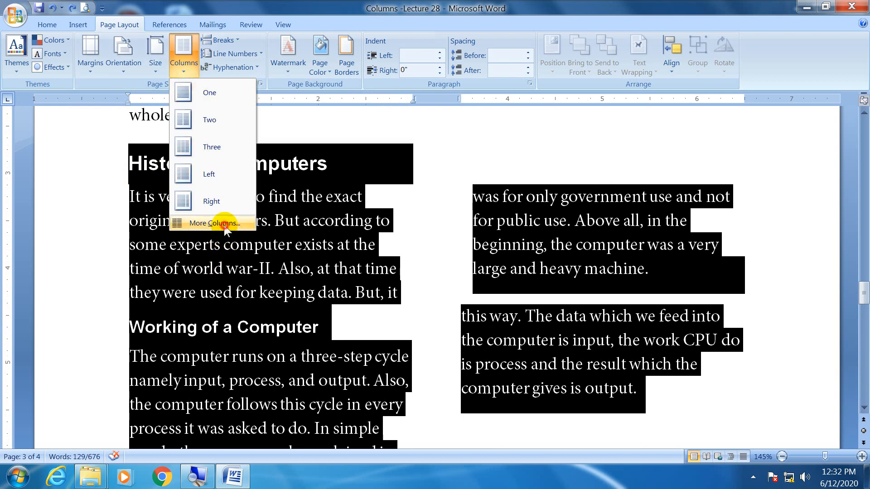
left_click(225, 229)
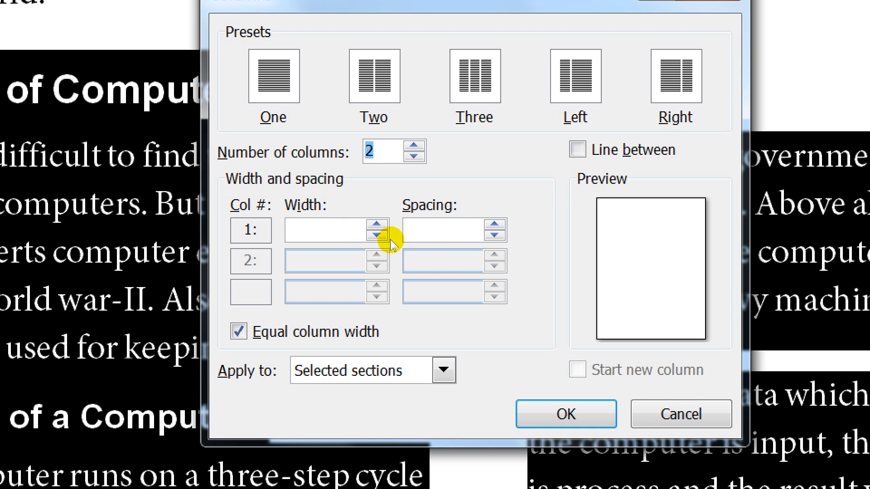
Try widths up to 0.8" for the two equal columns, finishing with a column width of 0.5".
left_click(377, 226)
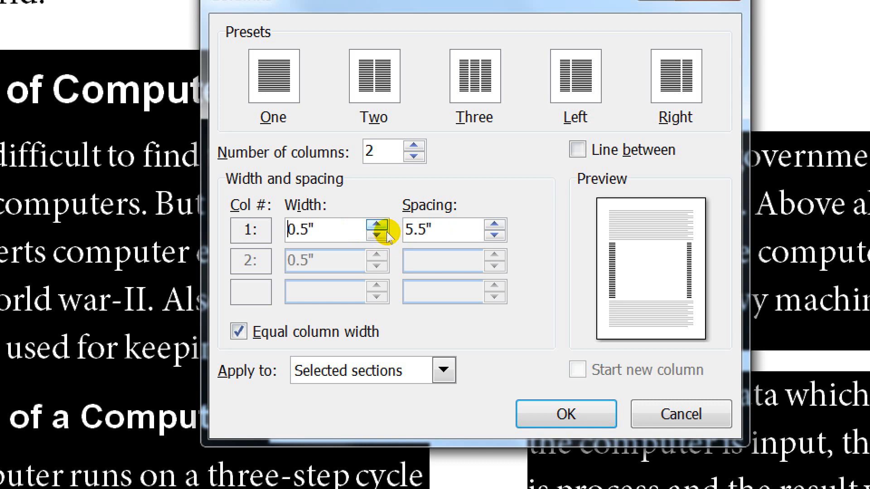
left_click(385, 228)
left_click(385, 228)
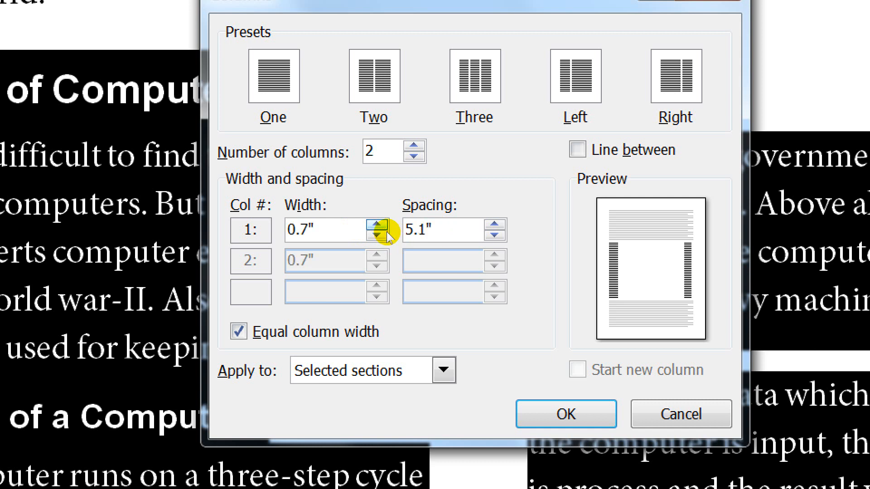
left_click(377, 225)
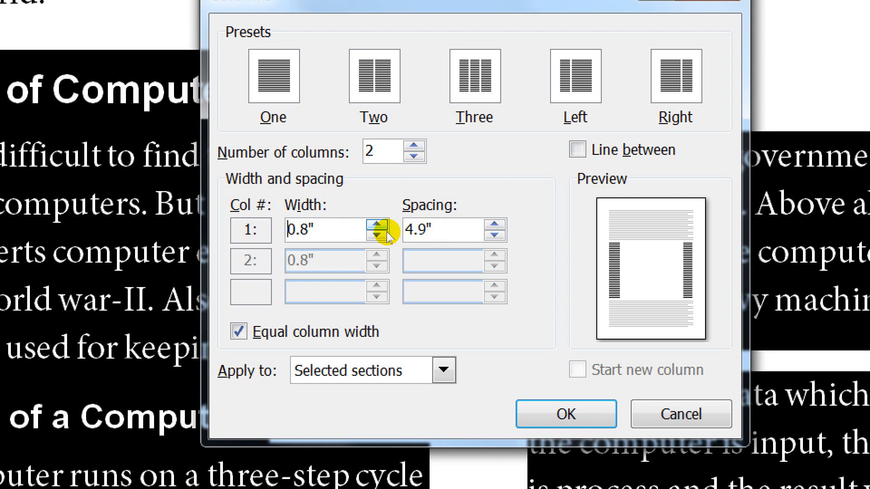
left_click(386, 236)
left_click(386, 235)
left_click(386, 237)
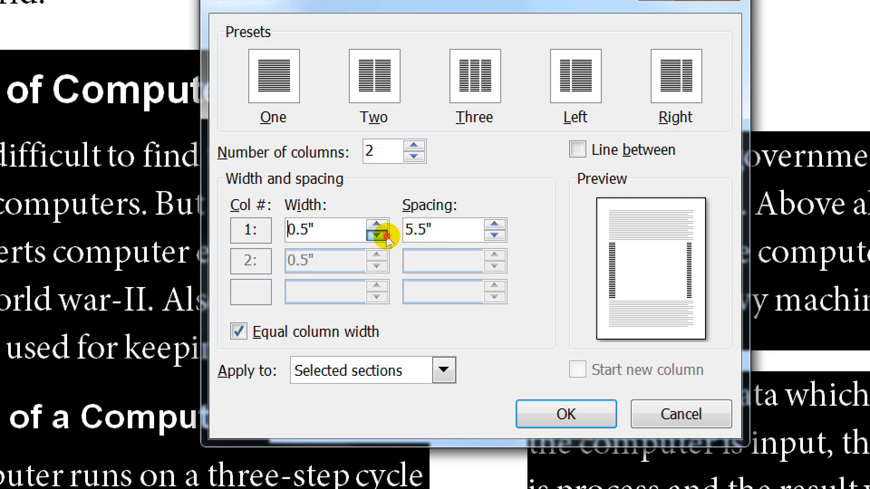
Set the spacing between the two equal columns to 4.6" and apply it to the selected sections.
left_click(447, 232)
key("Down")
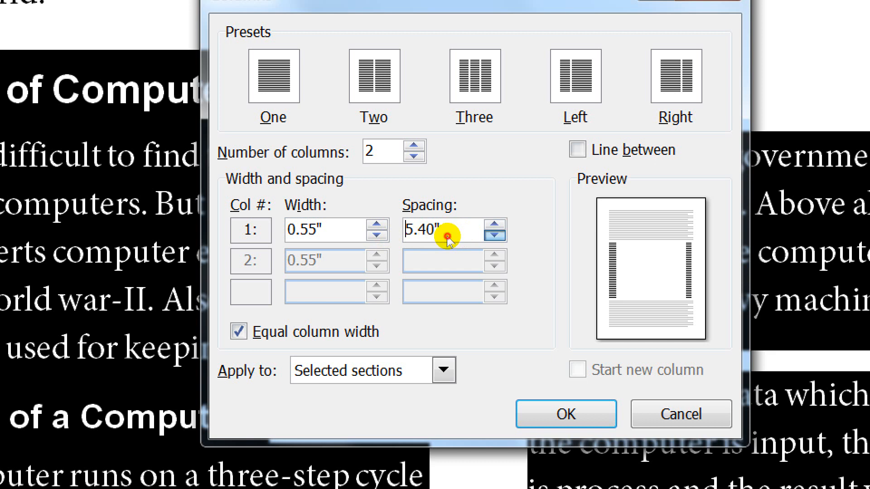
key("Down")
key("Down")
key("Down")
key("Down")
key("Down")
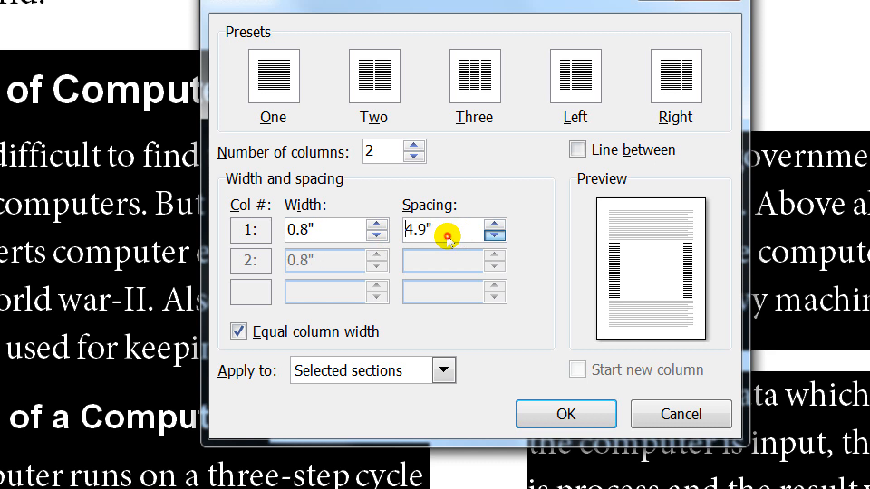
key("Down")
key("Down")
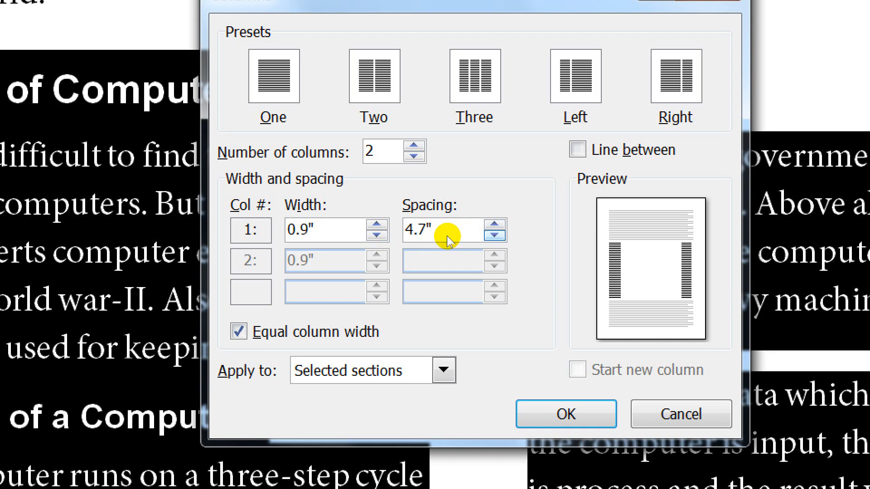
key("Down")
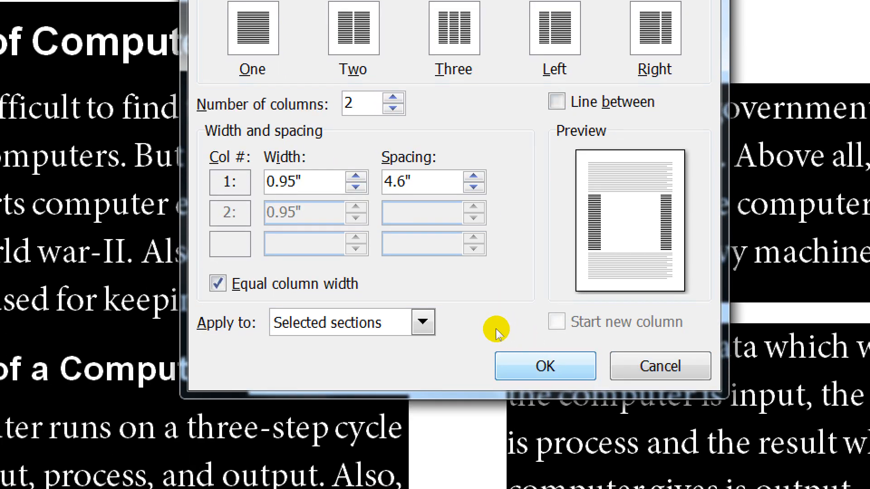
key("Return")
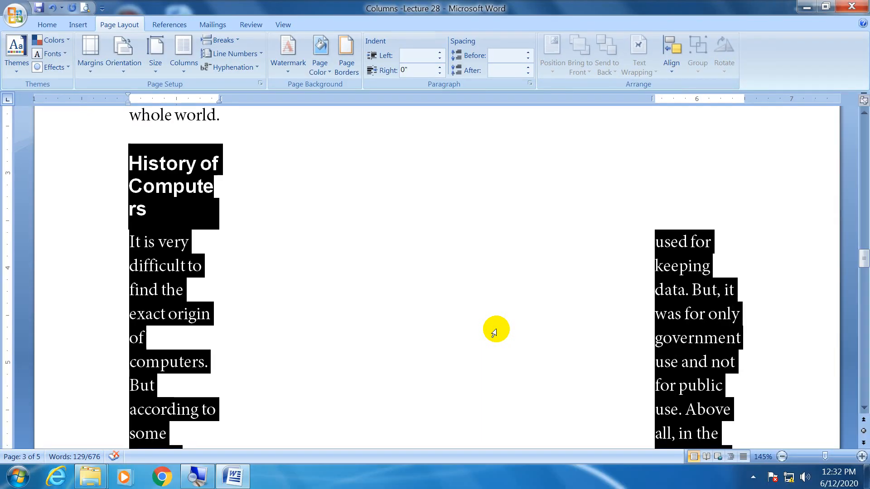
Undo the column formatting of the History of Computers and Working of a Computer sections to return them to a single column.
left_click(495, 327)
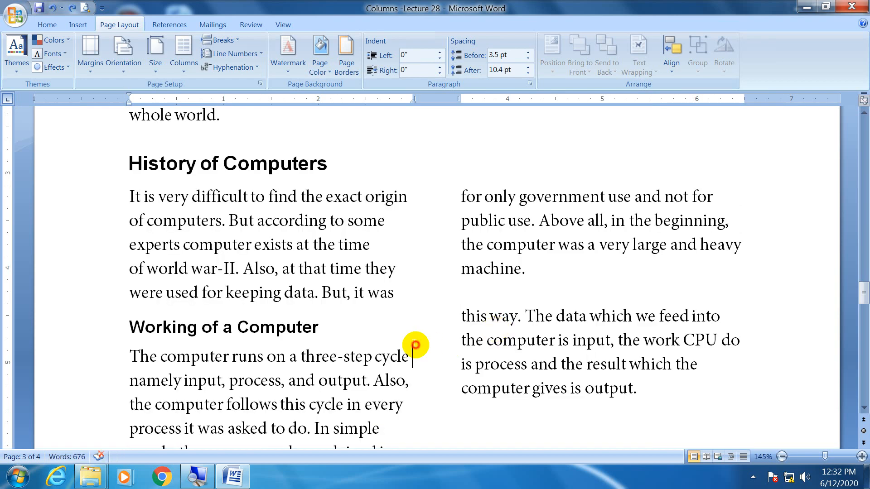
scroll(415, 342, "down", 2)
scroll(443, 379, "up", 1)
left_click_drag(390, 408, 111, 155)
left_click(583, 299)
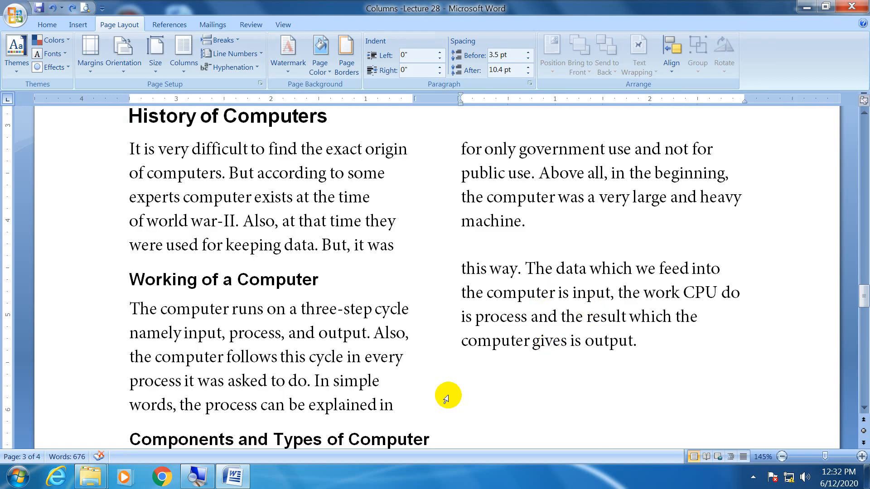
key("ctrl+z")
left_click(459, 366)
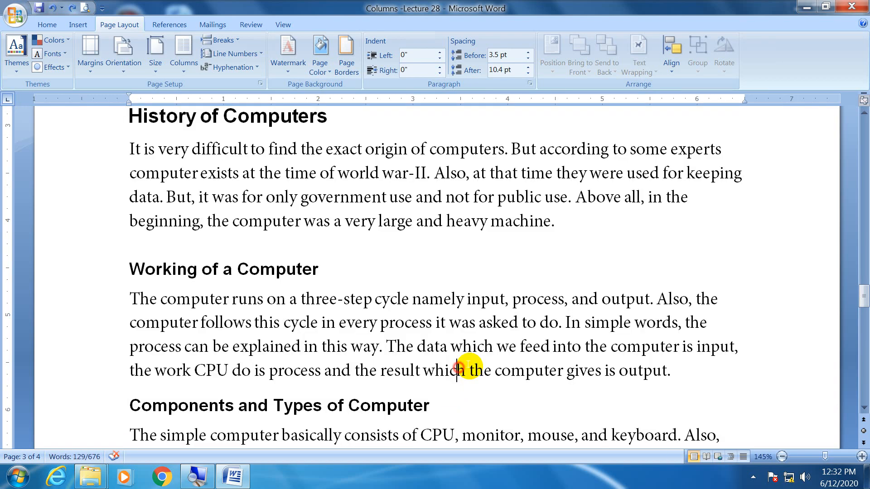
Lay out the text from the Working of a Computer heading through the first Components and Types of Computer paragraph in two equal columns.
scroll(684, 369, "down", 3)
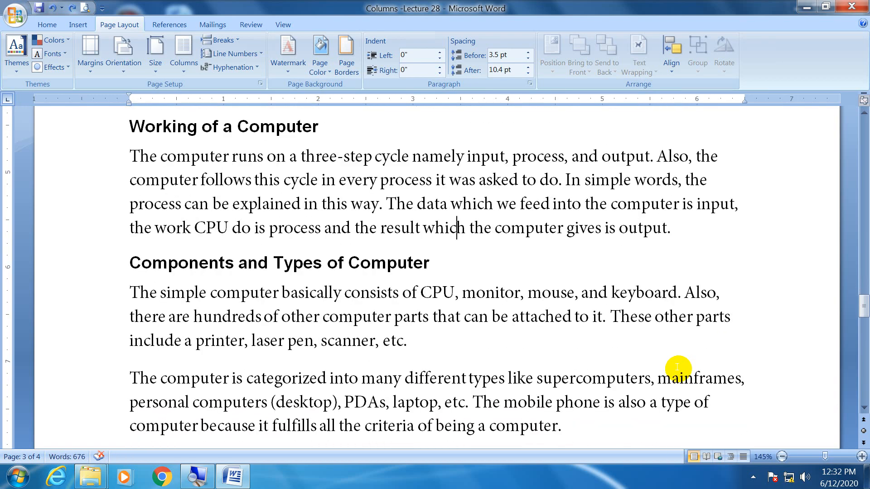
scroll(680, 368, "up", 1)
left_click_drag(409, 390, 92, 174)
left_click(184, 52)
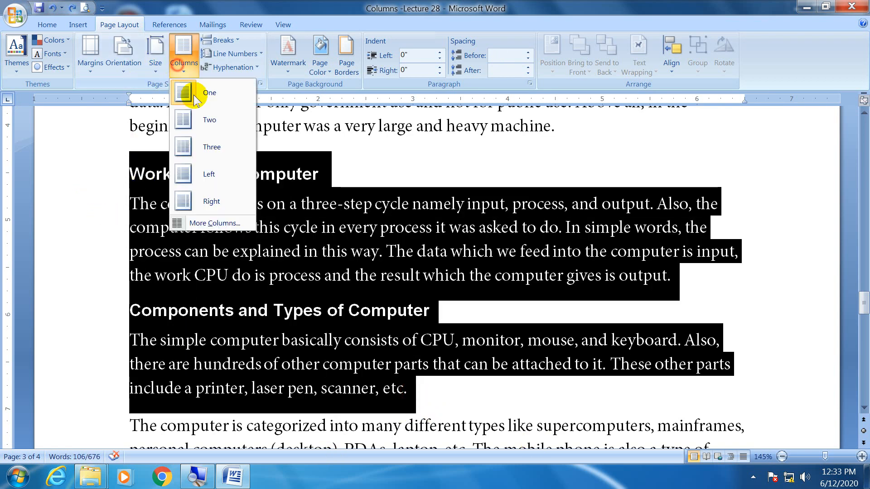
left_click(202, 121)
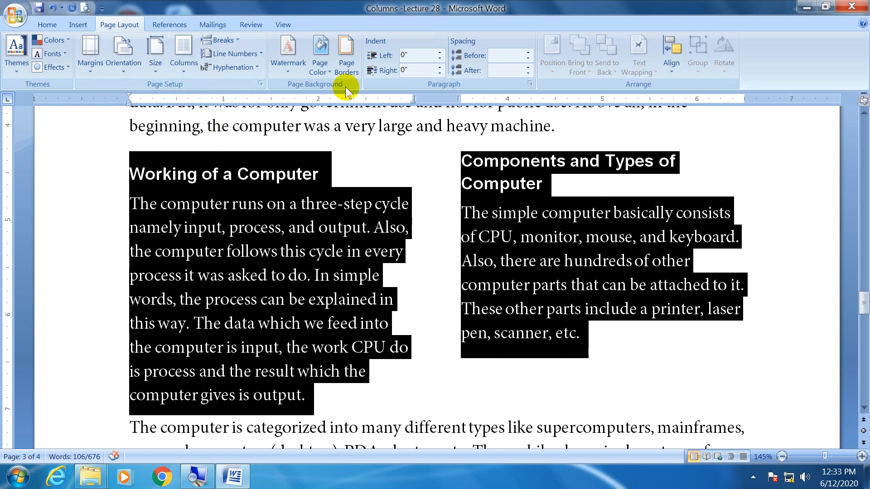
left_click(188, 64)
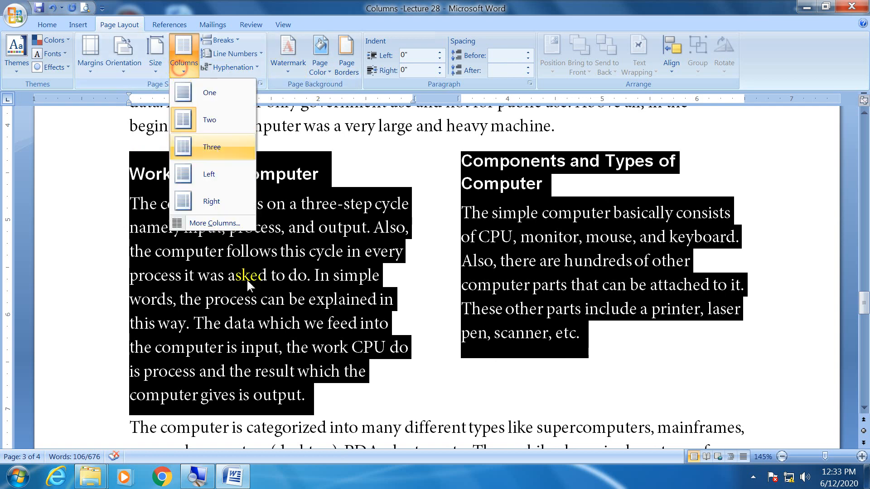
left_click(225, 224)
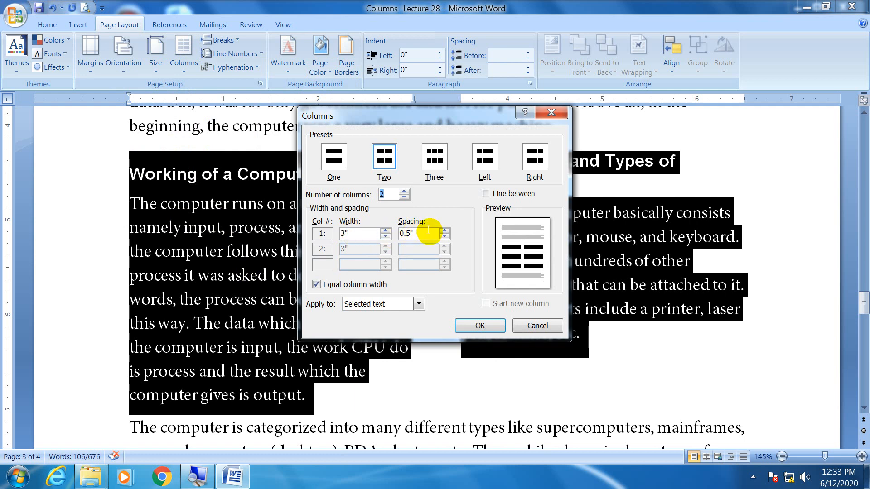
left_click(444, 231)
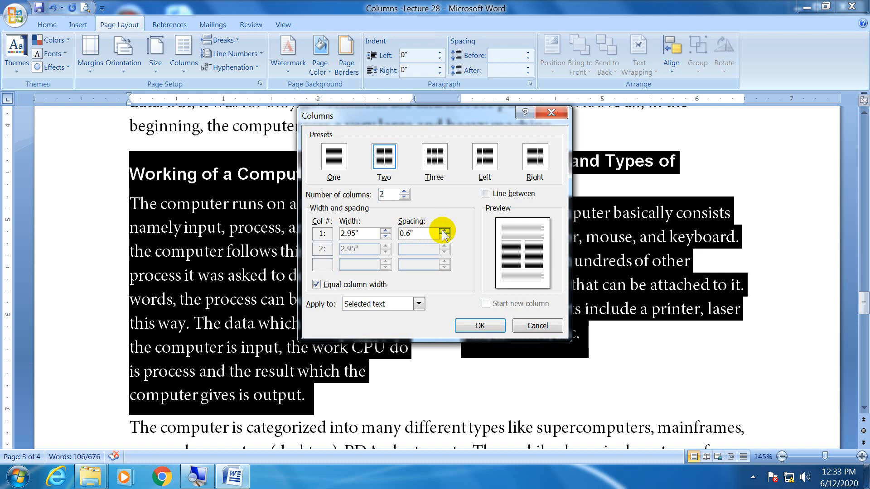
left_click(444, 230)
left_click(444, 230)
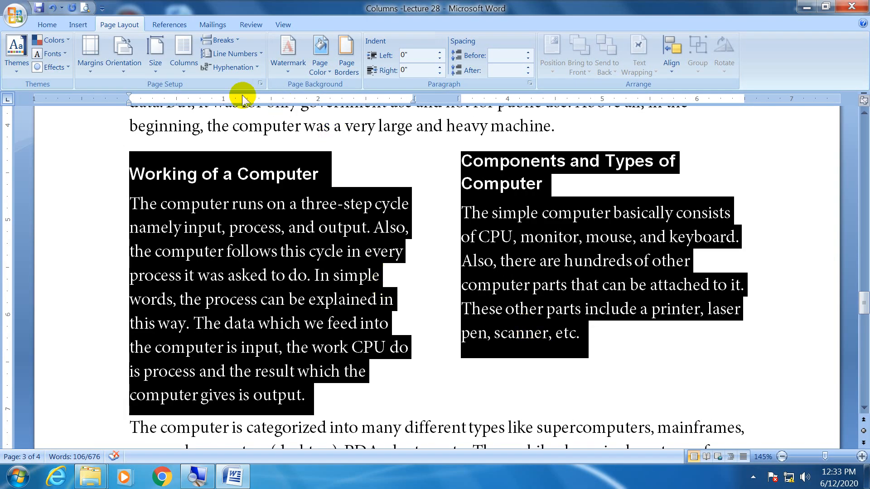
Set the spacing between the Working of a Computer and Components and Types of Computer columns to 0.8", keeping equal column widths.
left_click(178, 64)
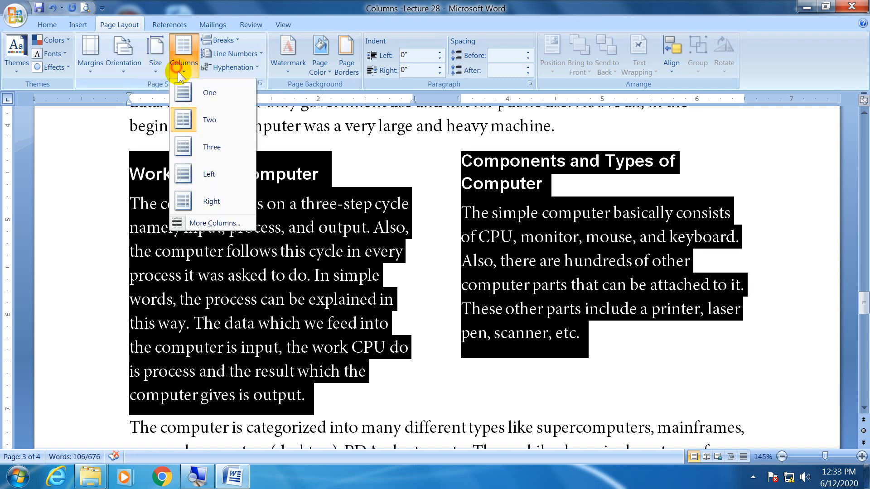
left_click(211, 223)
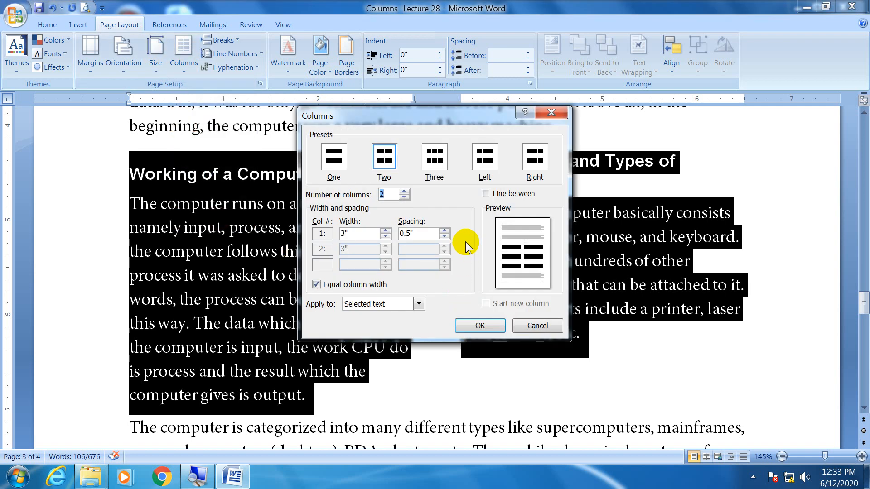
key("super")
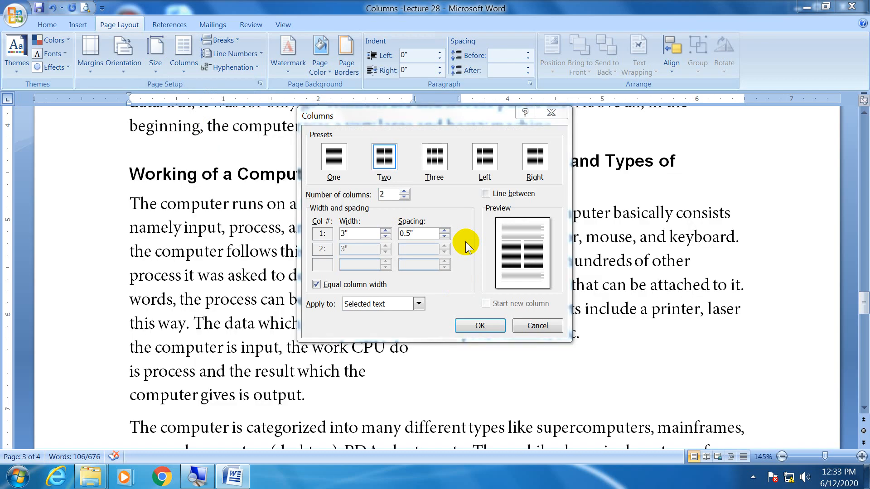
key("super")
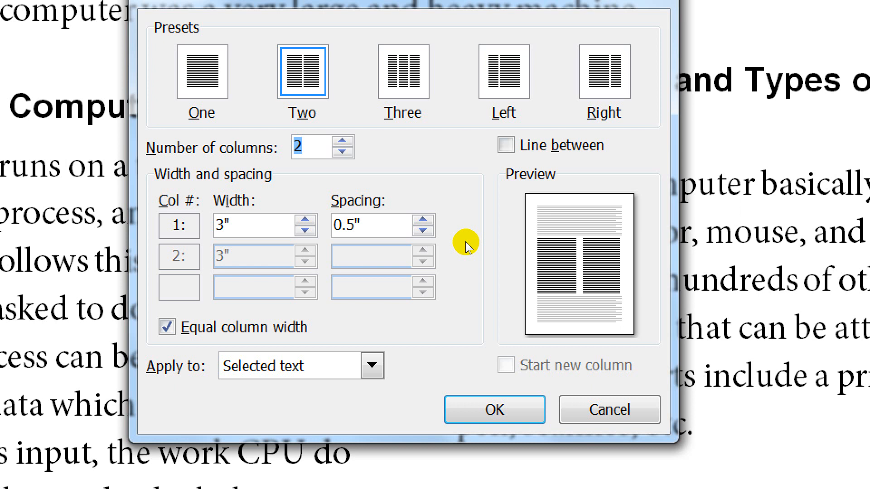
left_click(422, 230)
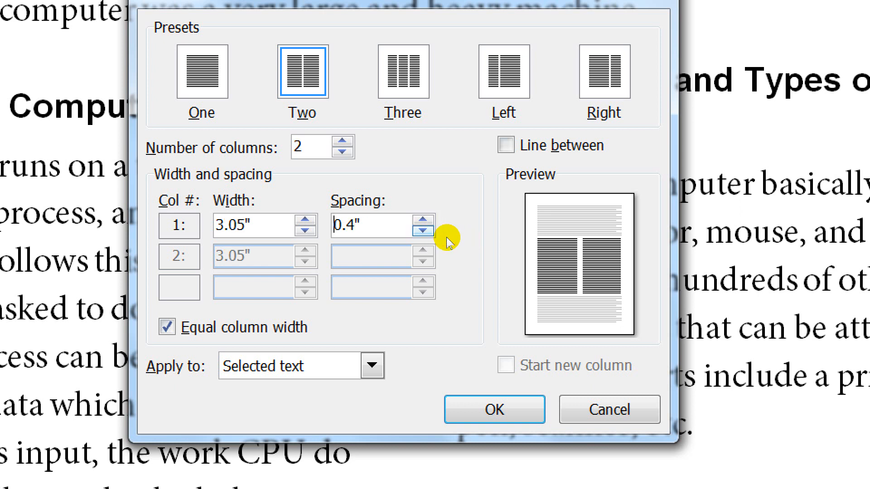
left_click(423, 220)
left_click(423, 220)
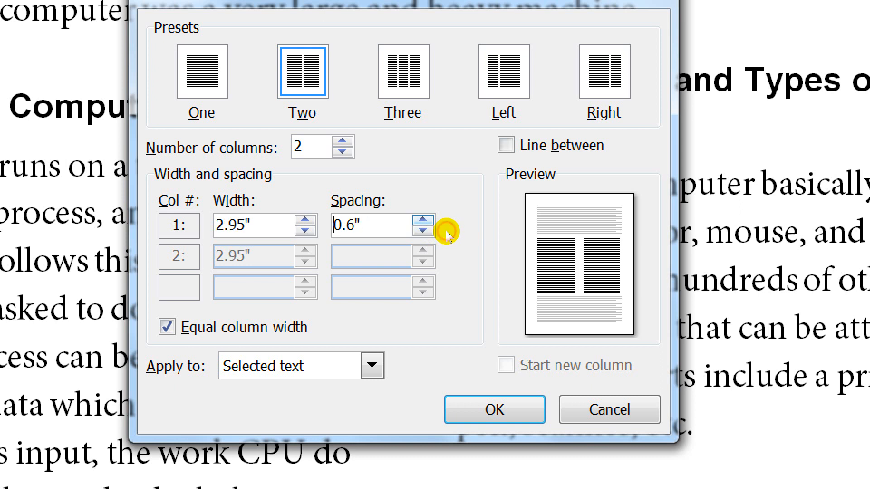
left_click(423, 231)
left_click(423, 230)
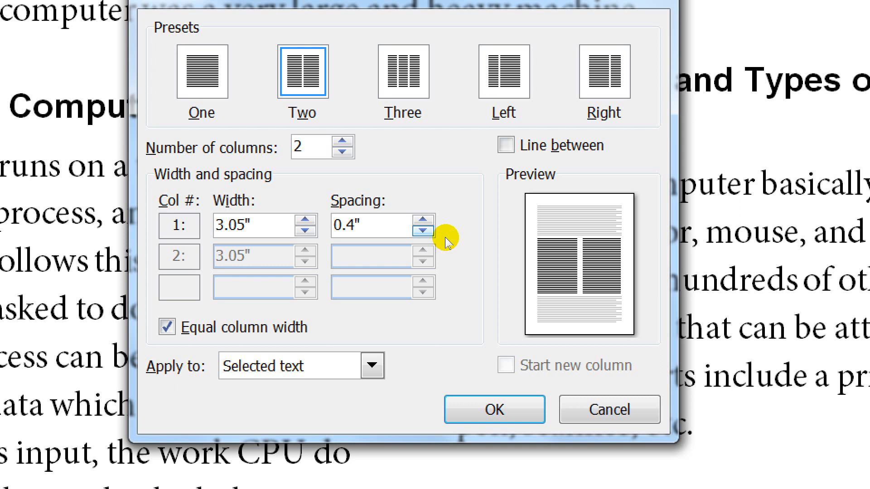
left_click(423, 220)
left_click(422, 220)
left_click(423, 220)
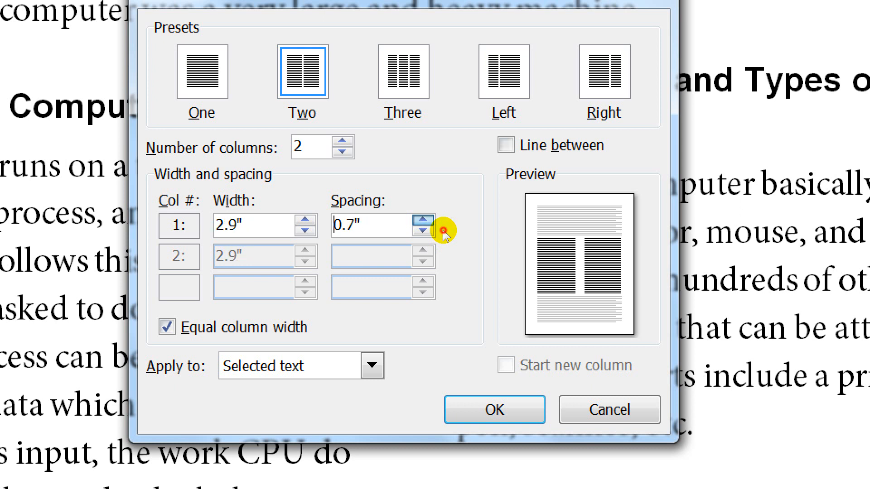
left_click(422, 220)
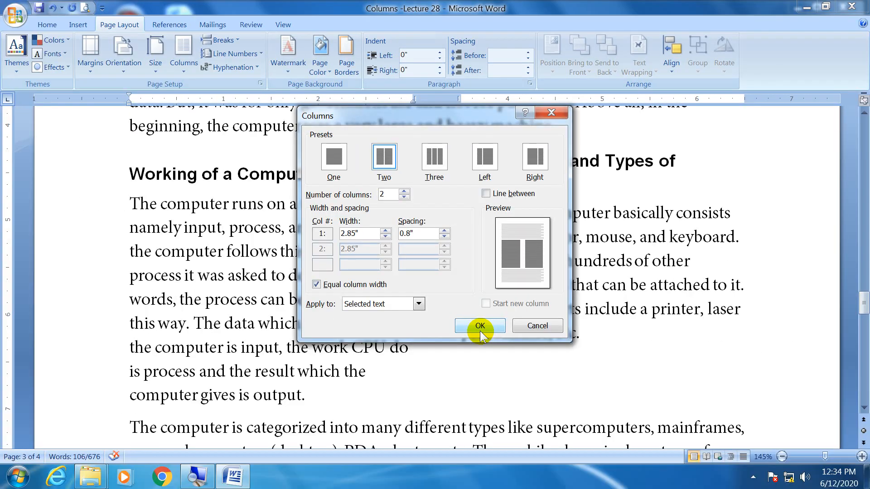
left_click(480, 329)
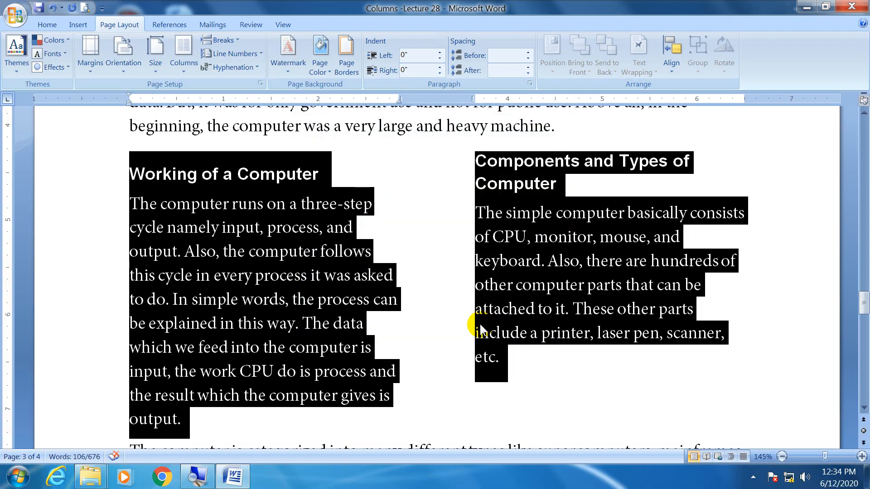
Reselect the two-column Working of a Computer and Components and Types of Computer text and add a line between the columns.
left_click(461, 372)
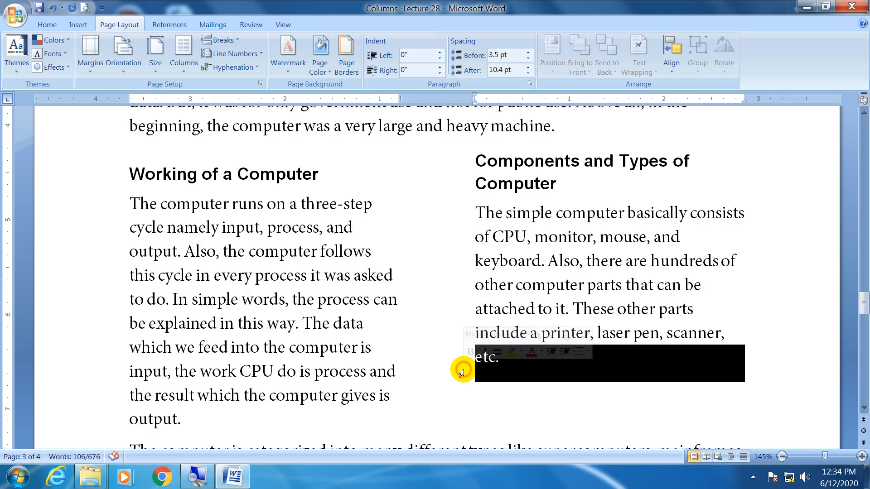
left_click(440, 333)
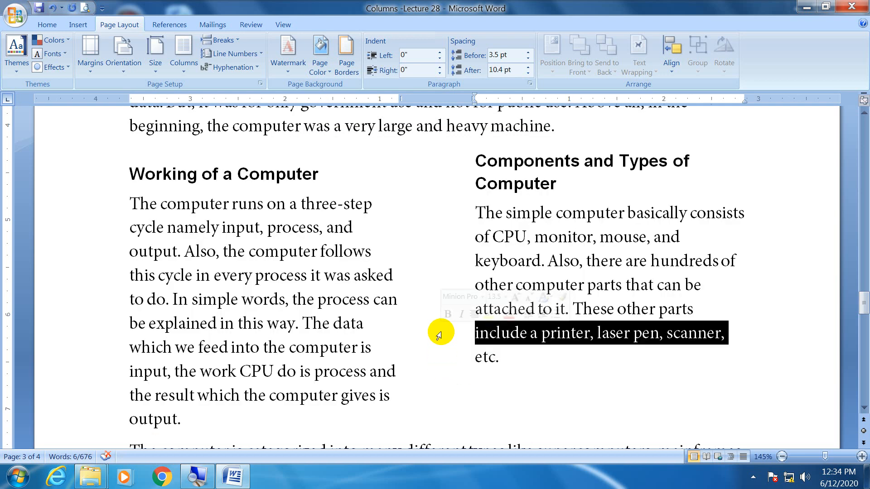
left_click_drag(468, 358, 125, 179)
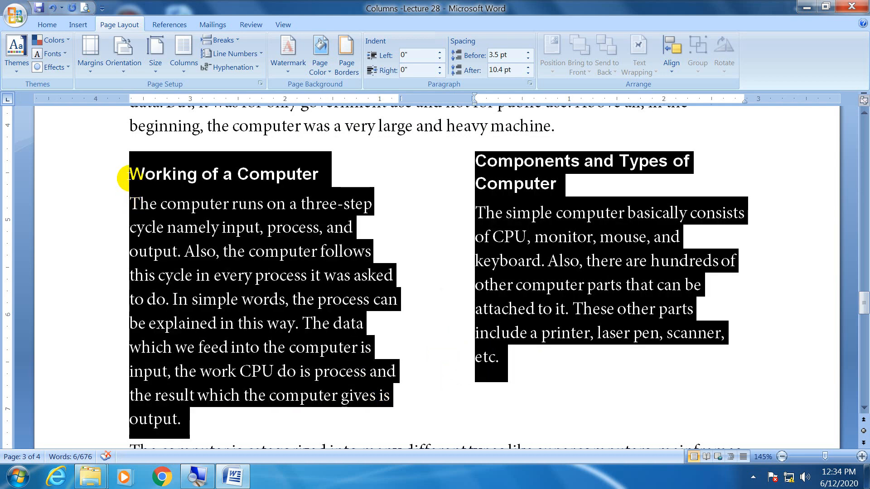
left_click(181, 71)
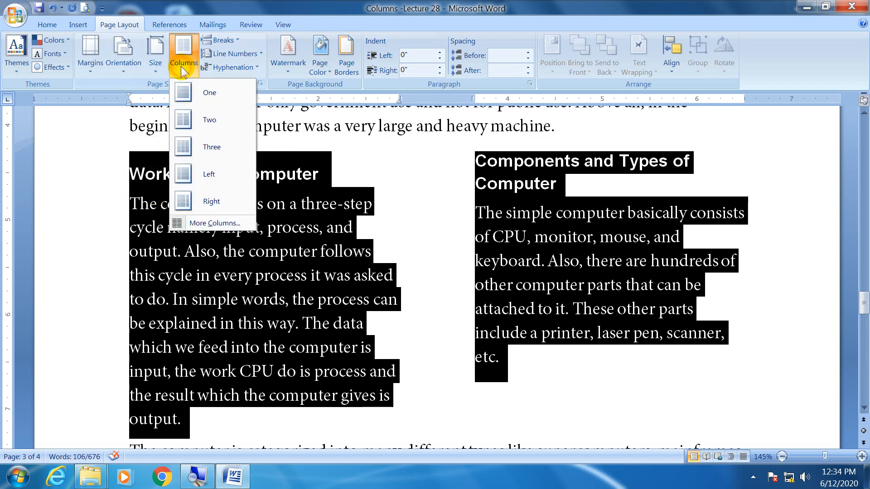
left_click(193, 222)
left_click(492, 195)
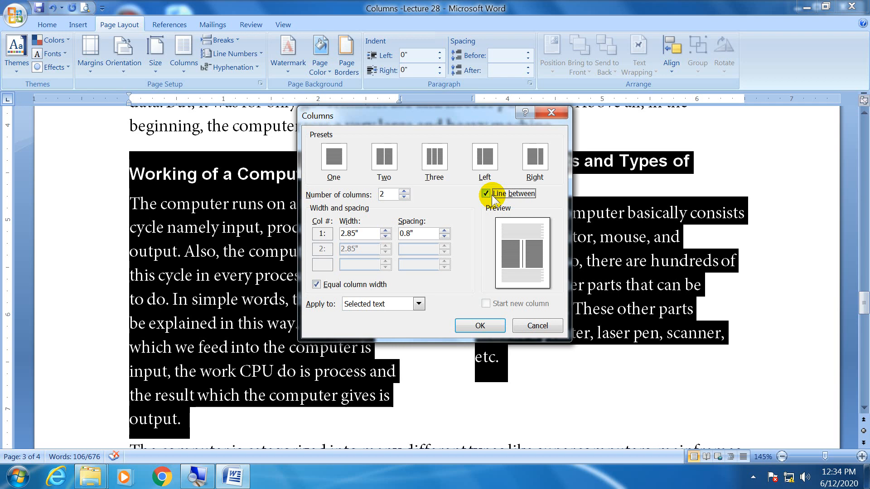
left_click(489, 334)
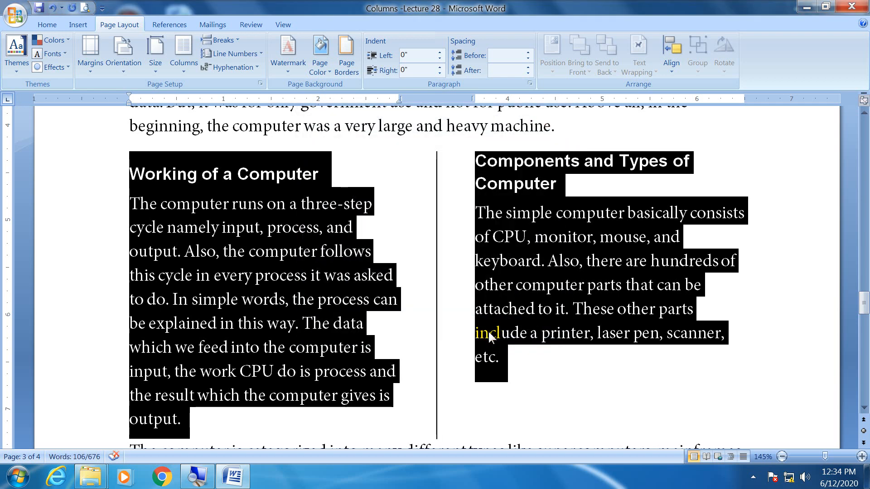
Deselect the two-column text and return to the document's first page, placing the cursor after the "Columns in Ms Word" heading.
left_click(489, 332)
scroll(533, 383, "down", 1)
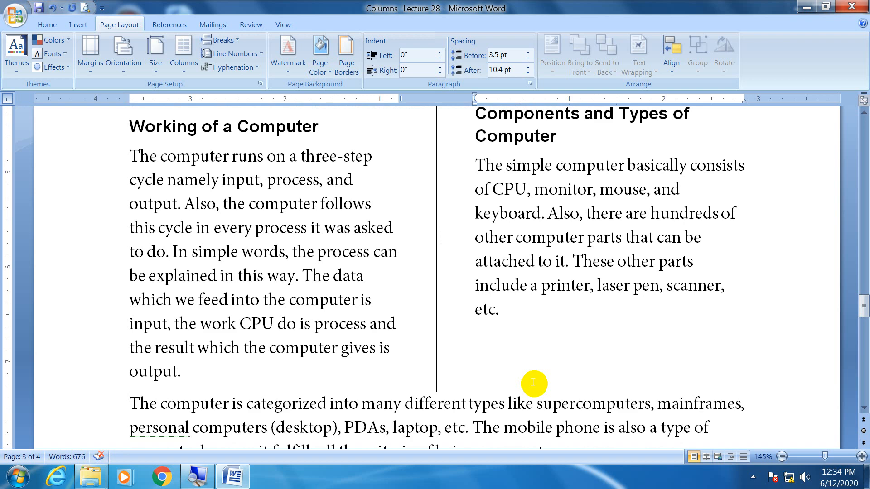
scroll(533, 383, "up", 1)
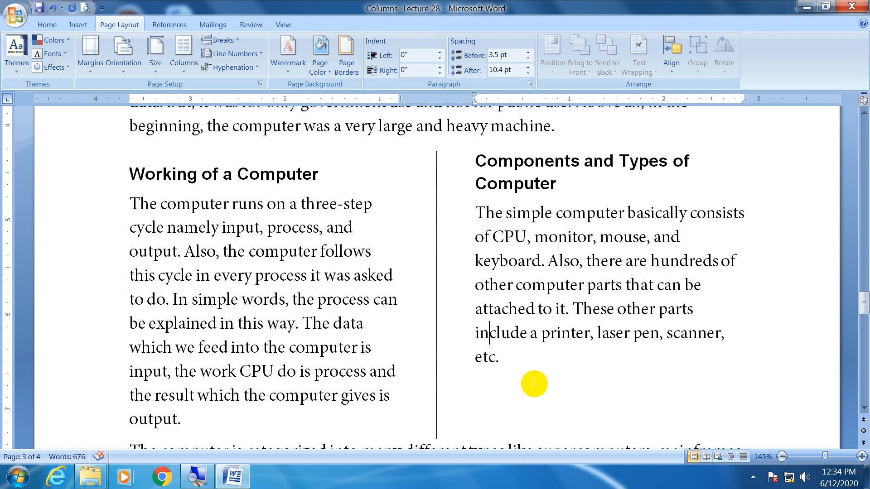
scroll(436, 355, "up", 15)
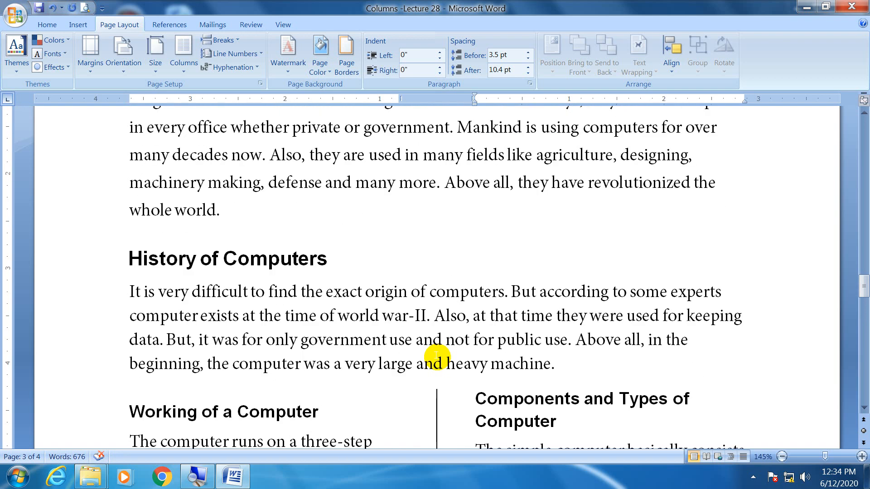
scroll(437, 357, "up", 20)
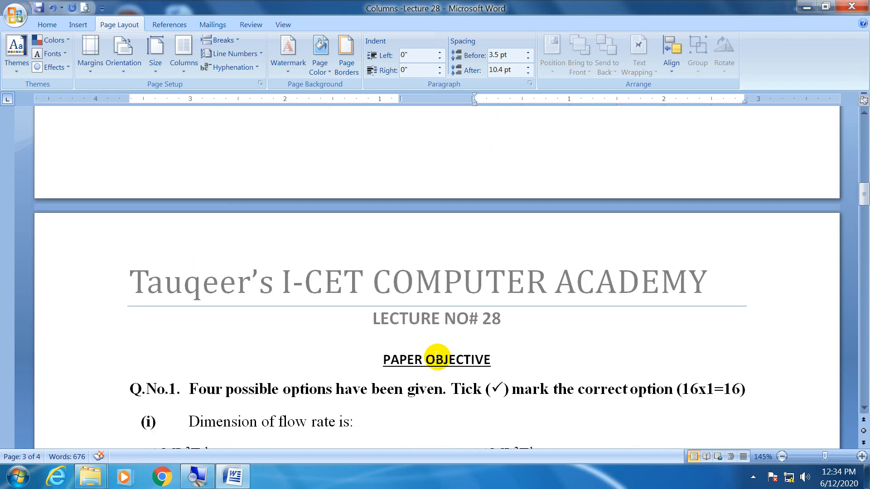
scroll(438, 357, "up", 10)
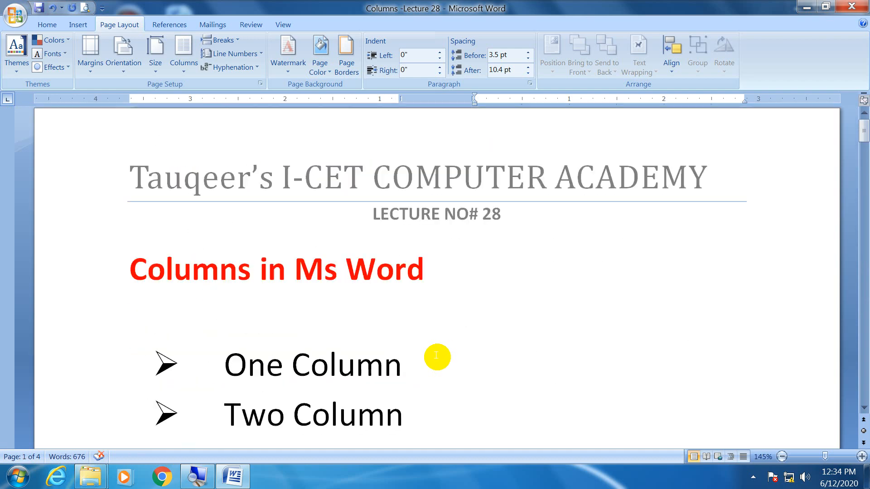
left_click(455, 287)
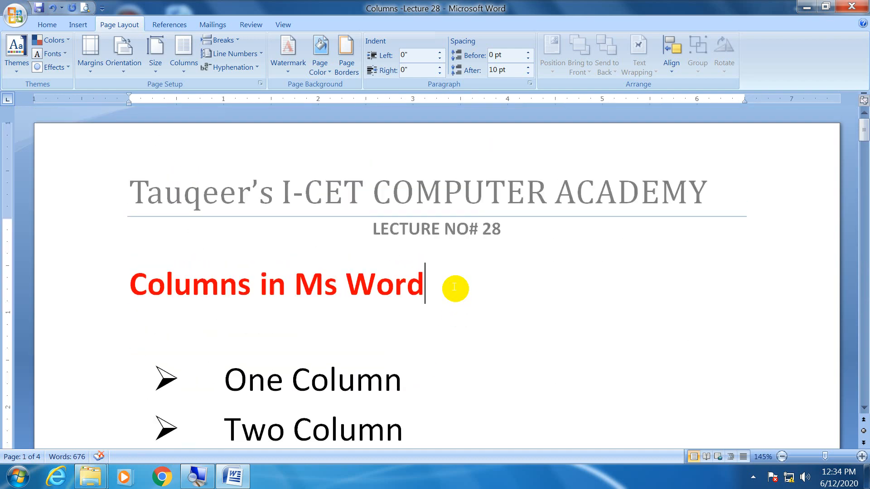